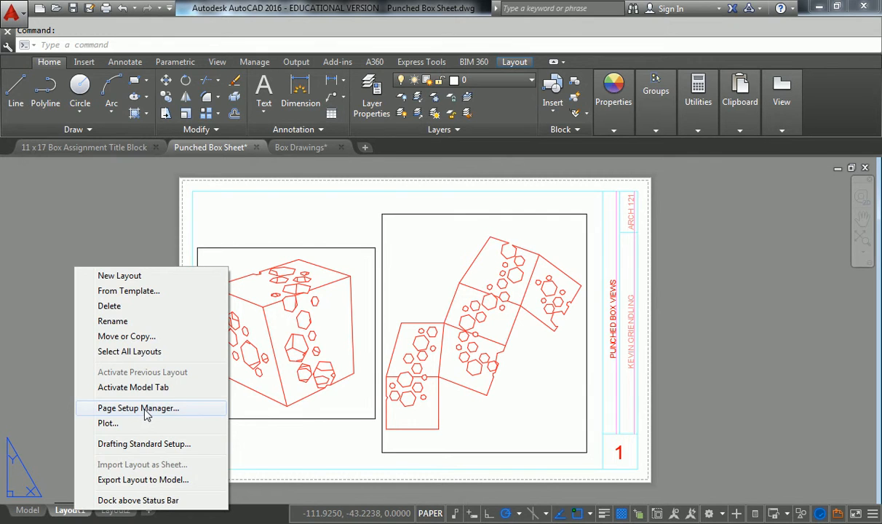
Review the plotter, paper size, scale and plot style settings in Layout1's page setup.
left_click(145, 410)
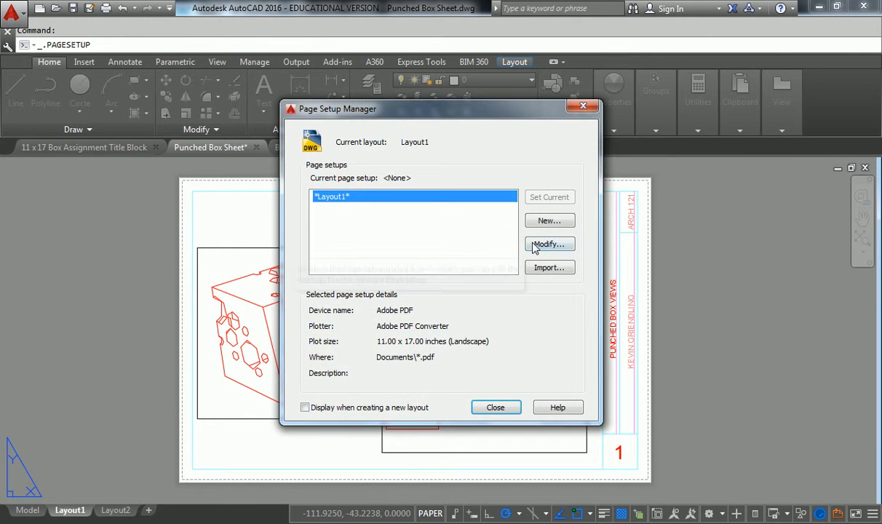
left_click(542, 244)
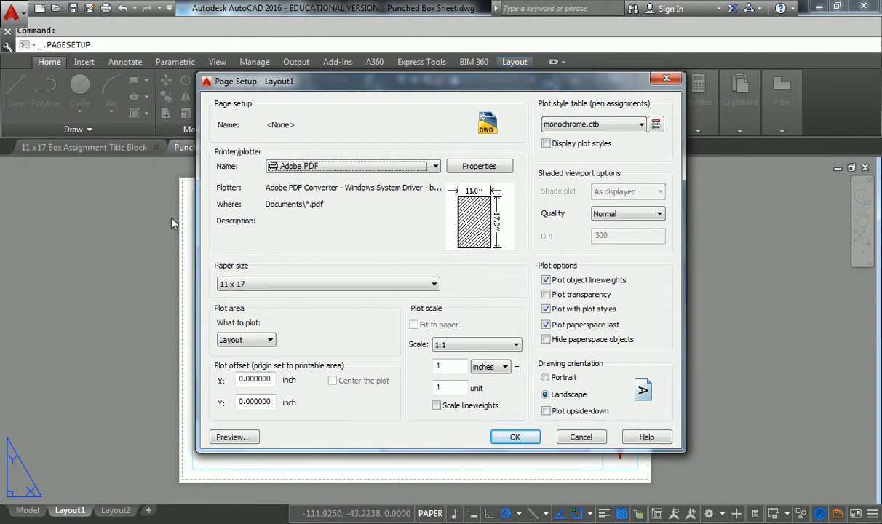
left_click(666, 79)
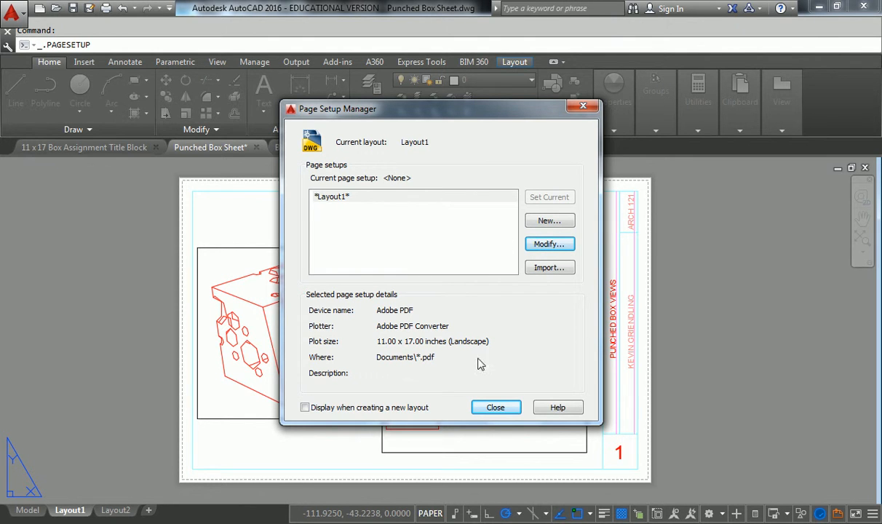
left_click(494, 408)
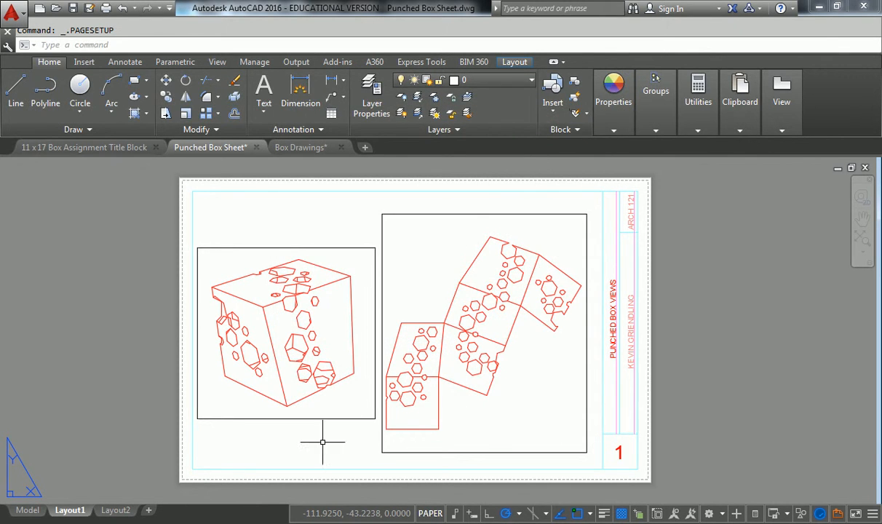
Preview Layout1 as a single-sheet Adobe PDF plot and send it to plot from the preview.
right_click(82, 513)
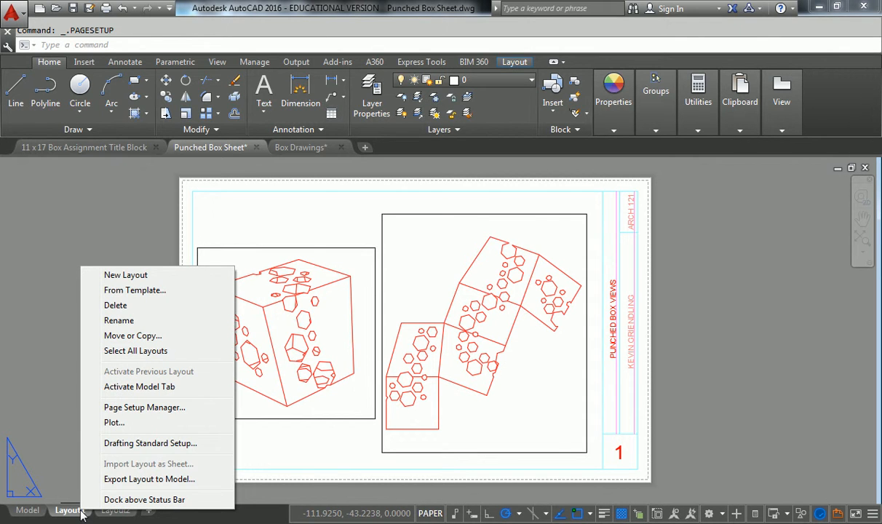
left_click(123, 424)
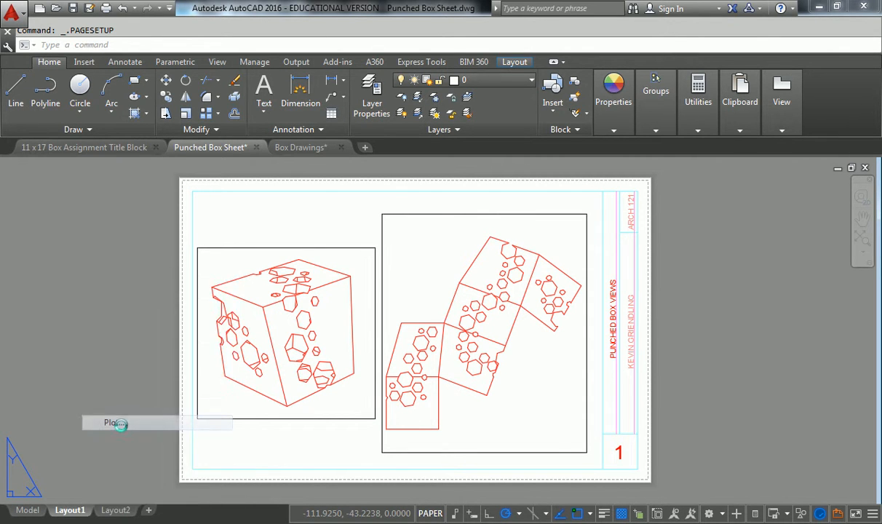
left_click(393, 301)
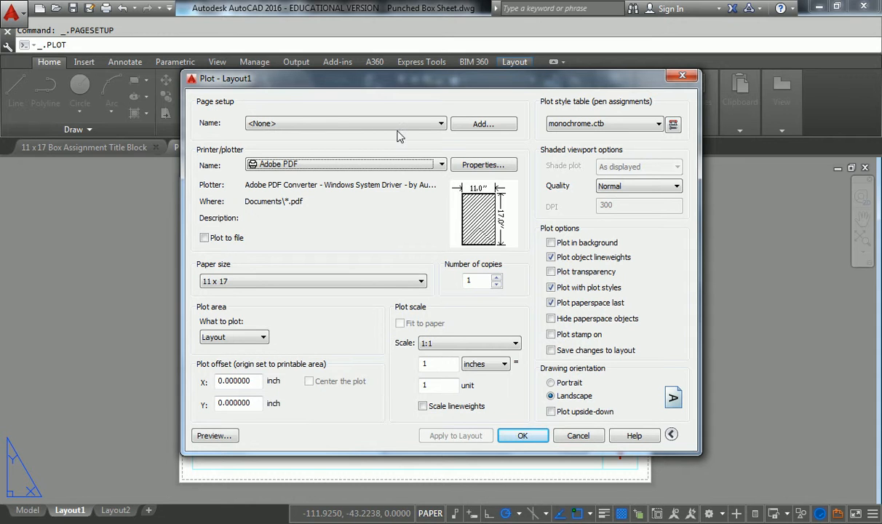
left_click(214, 435)
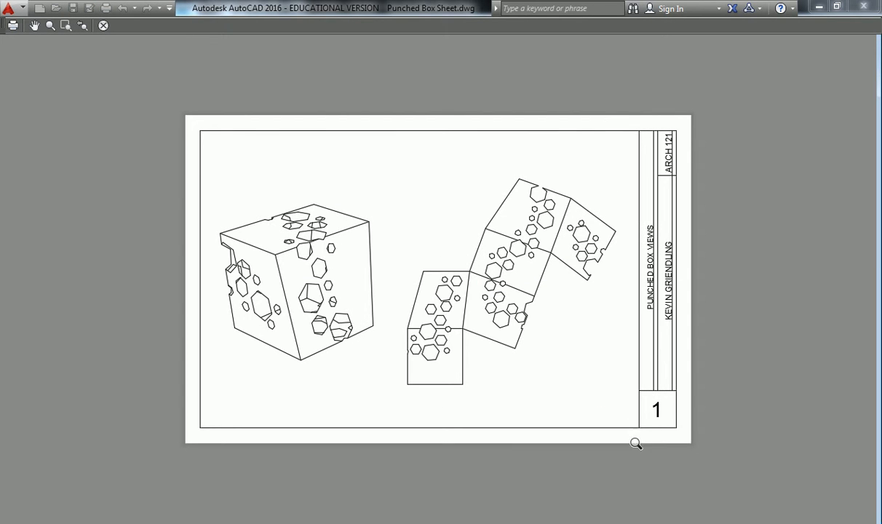
right_click(380, 203)
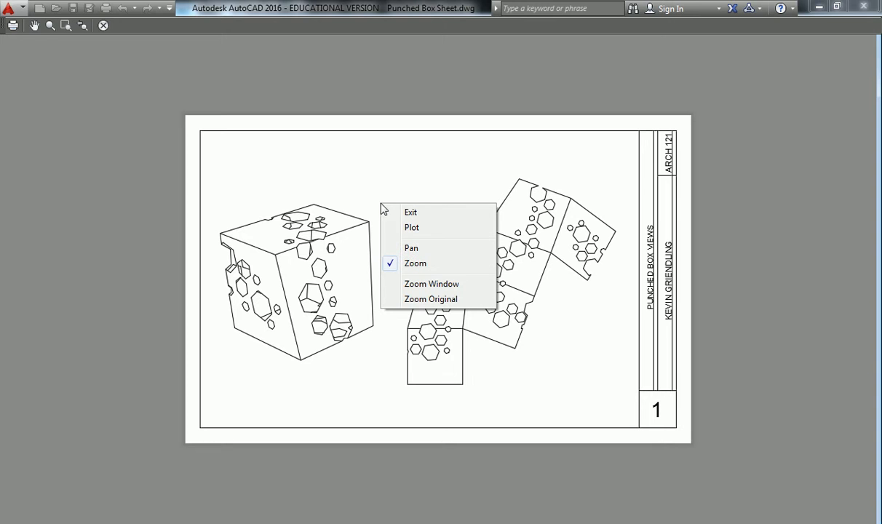
left_click(409, 229)
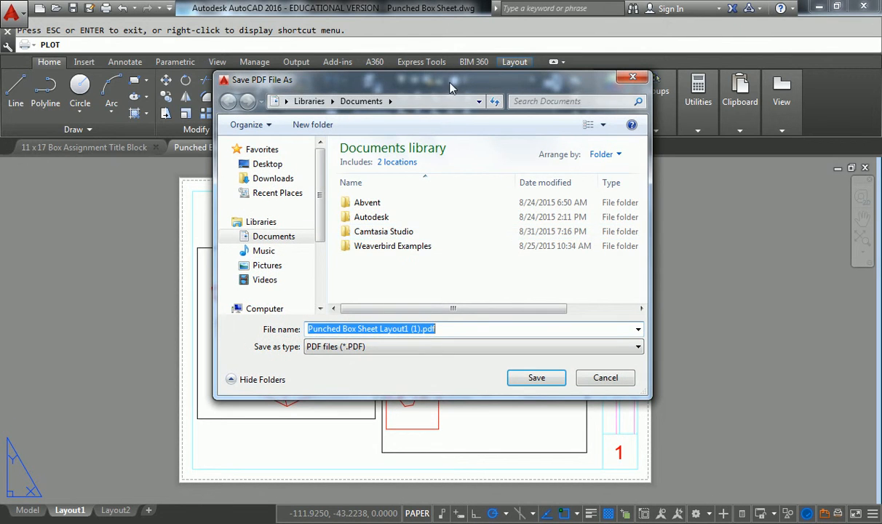
Save the plotted sheet as Punched Box Sheet Layout1 (1).pdf on the personal network drive.
left_click_drag(426, 77, 429, 96)
left_click_drag(216, 91, 116, 88)
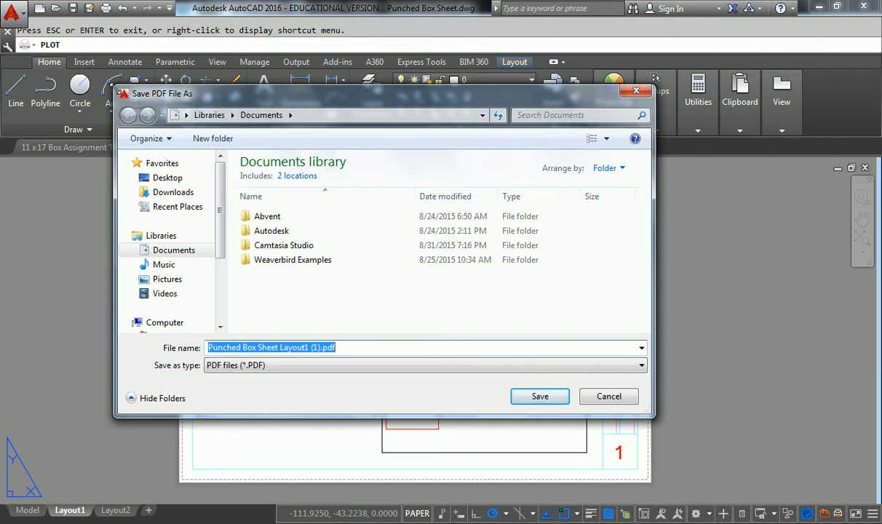
left_click_drag(220, 218, 221, 309)
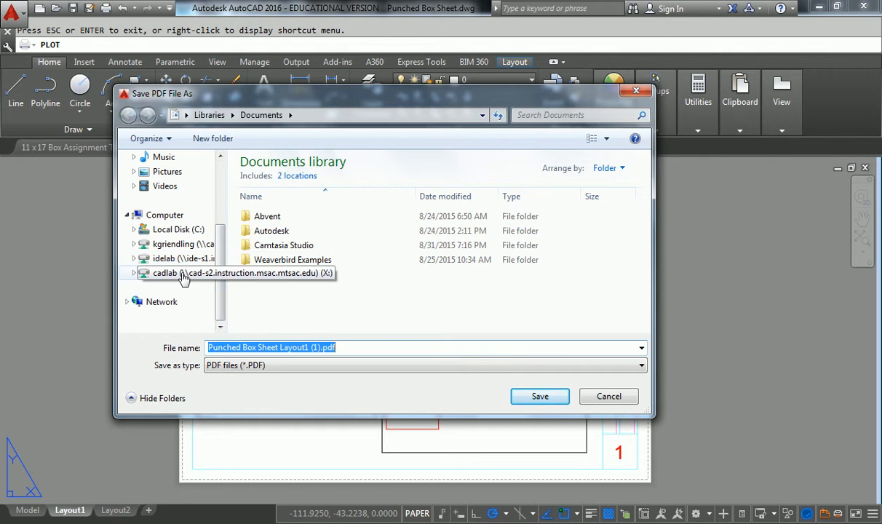
left_click(175, 245)
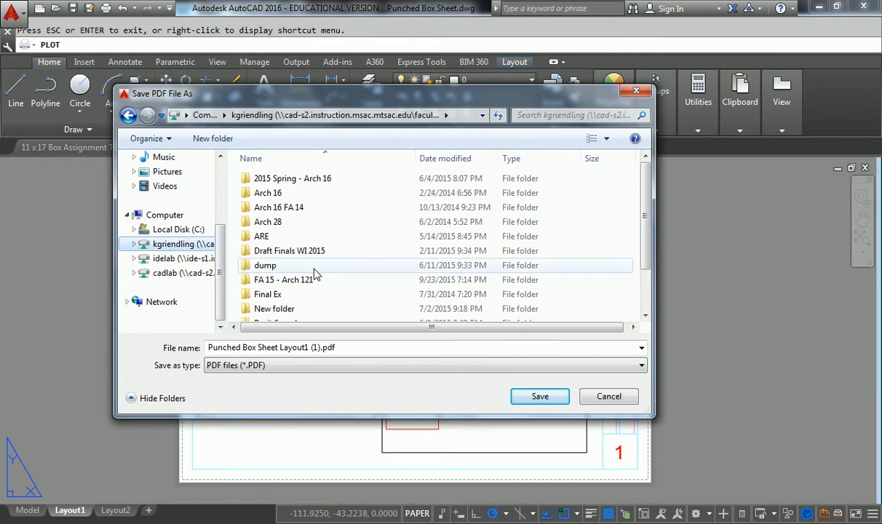
key("Return")
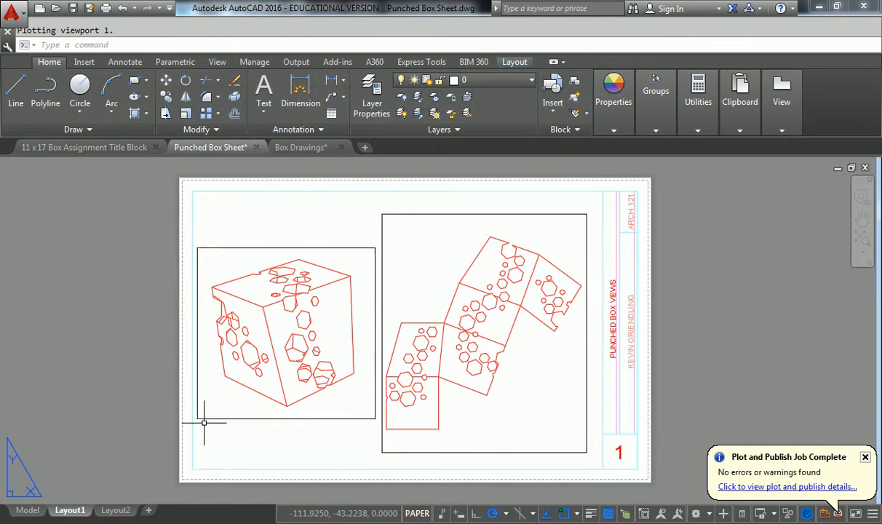
Plot Layout1 a second time as a single sheet, checking its preview before sending it to PDF.
right_click(72, 512)
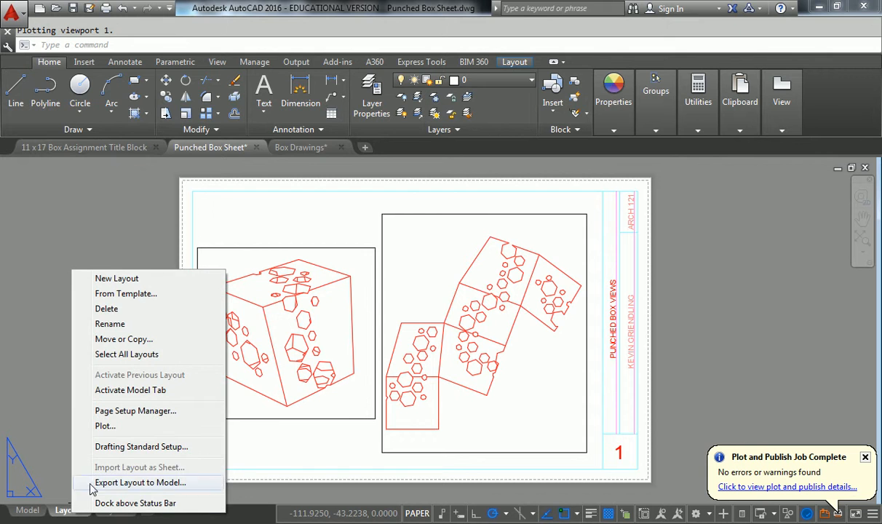
left_click(109, 426)
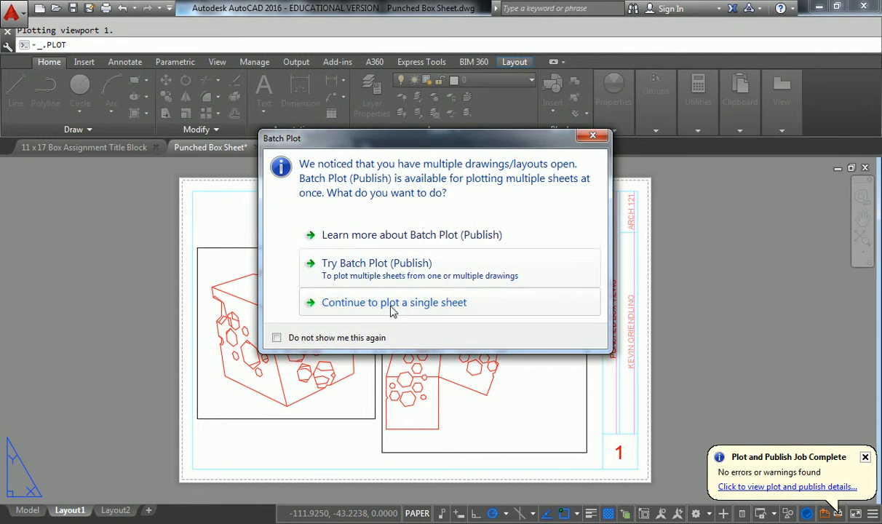
left_click(406, 306)
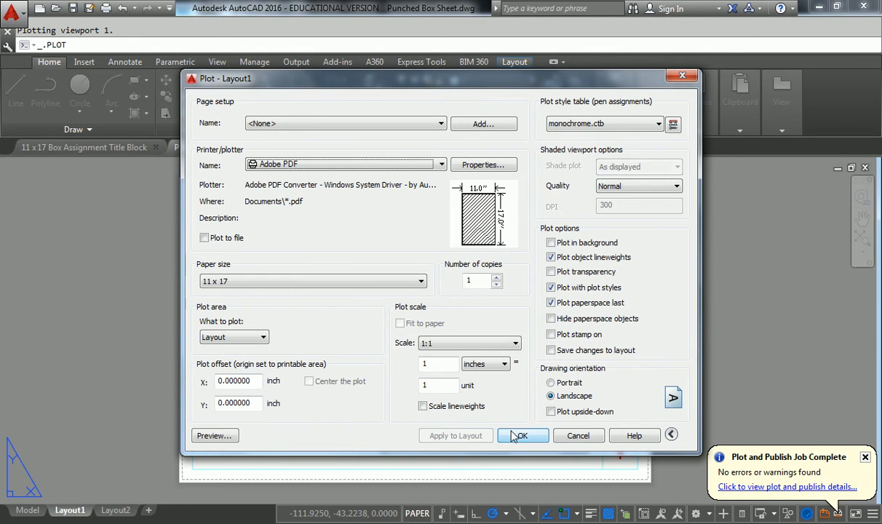
left_click(218, 436)
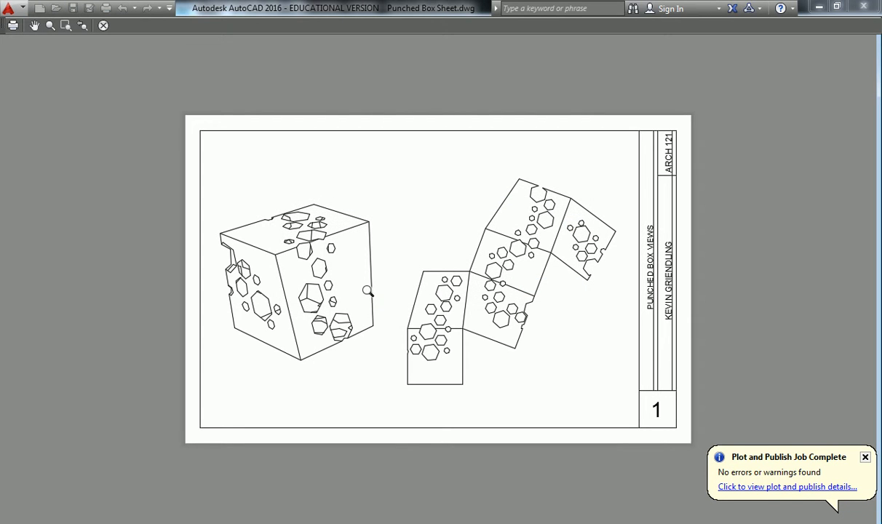
right_click(371, 295)
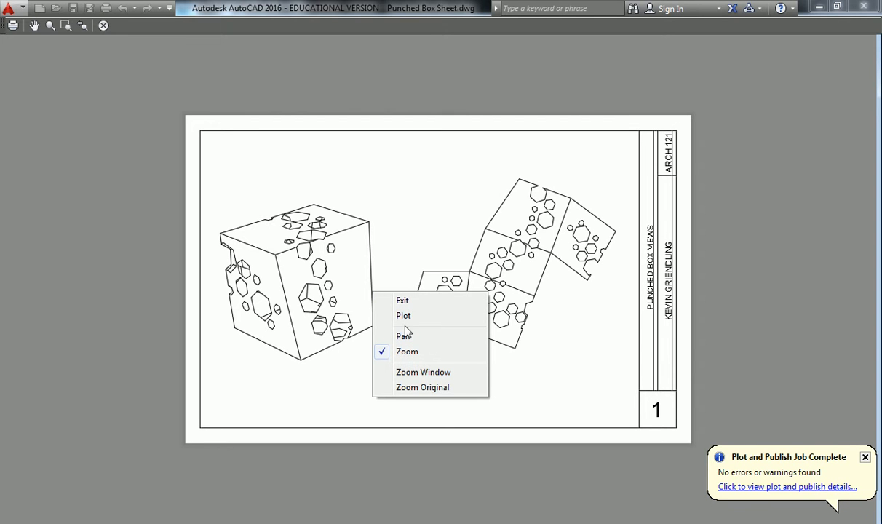
left_click(404, 315)
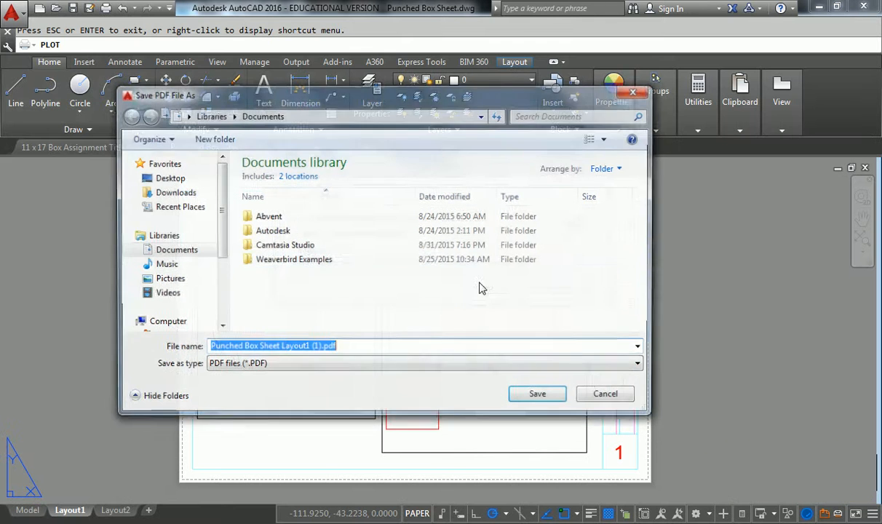
Save the PDF as Punched Box Sheet Layout1 (1).pdf in the FA 15 - Arch 121 folder on the personal network drive.
left_click_drag(218, 224, 218, 320)
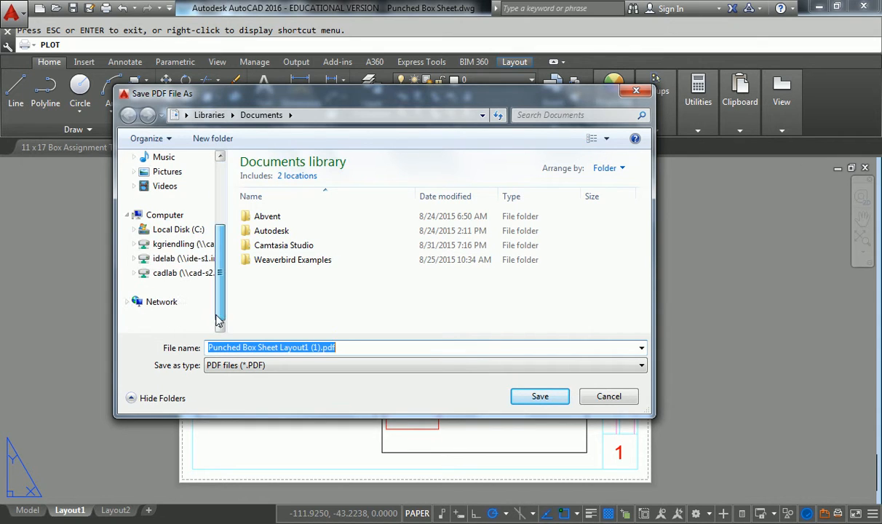
left_click(182, 245)
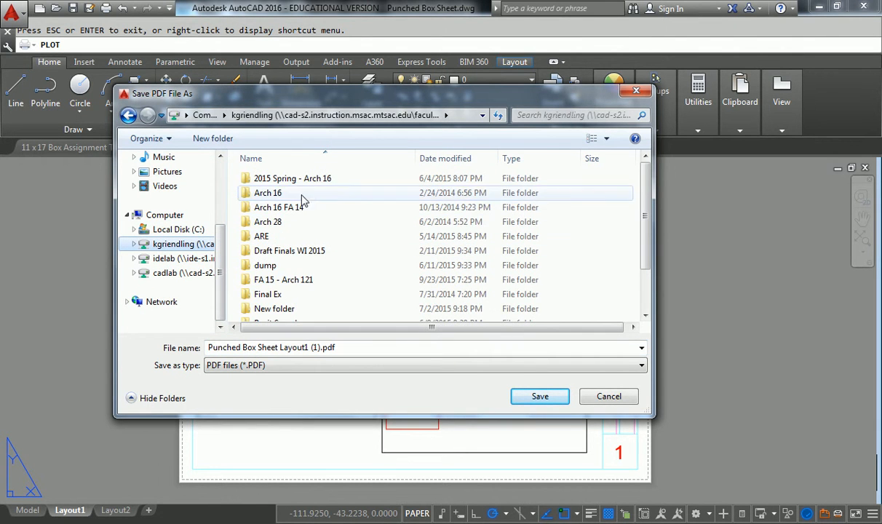
double_click(306, 281)
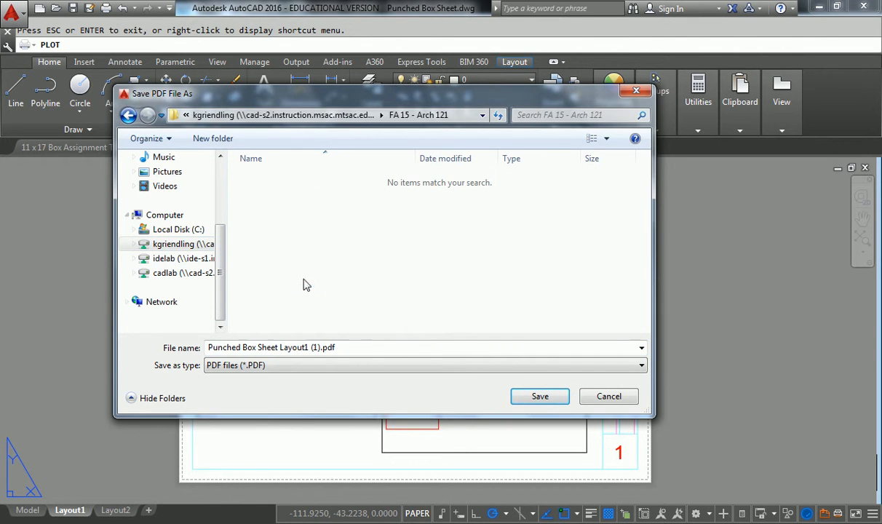
left_click(344, 348)
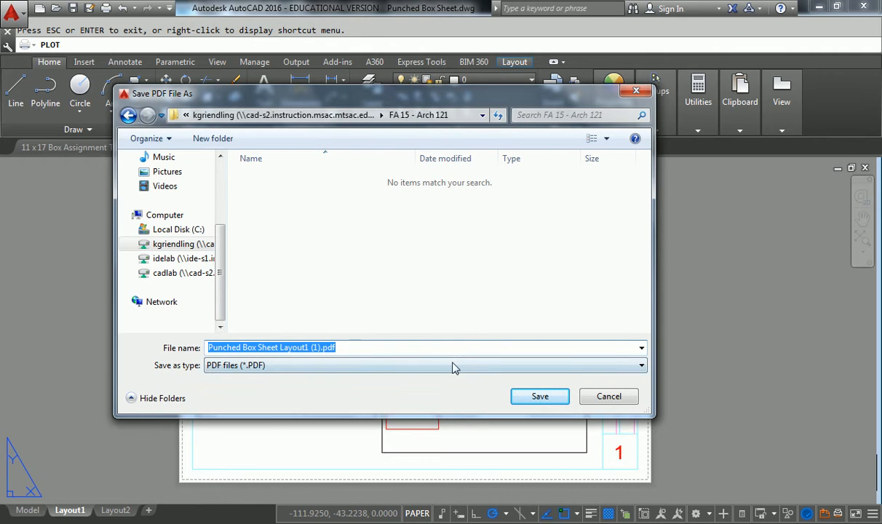
left_click(315, 347)
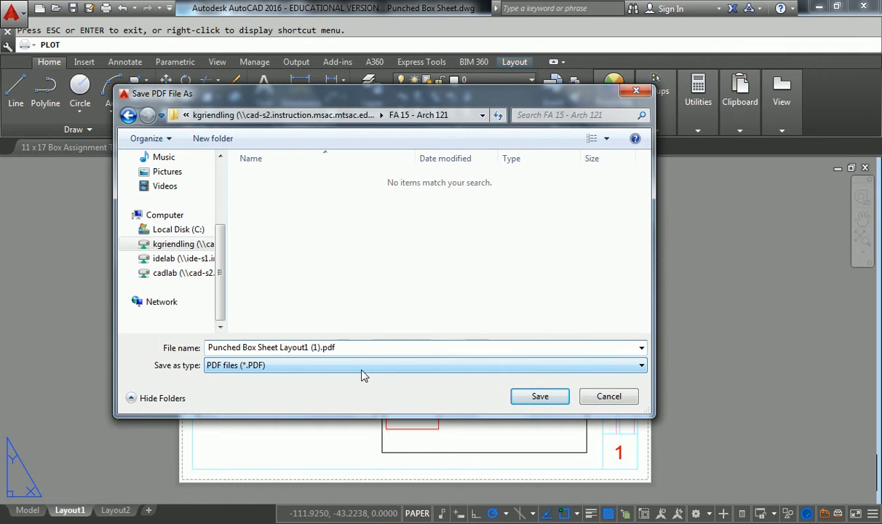
left_click(531, 396)
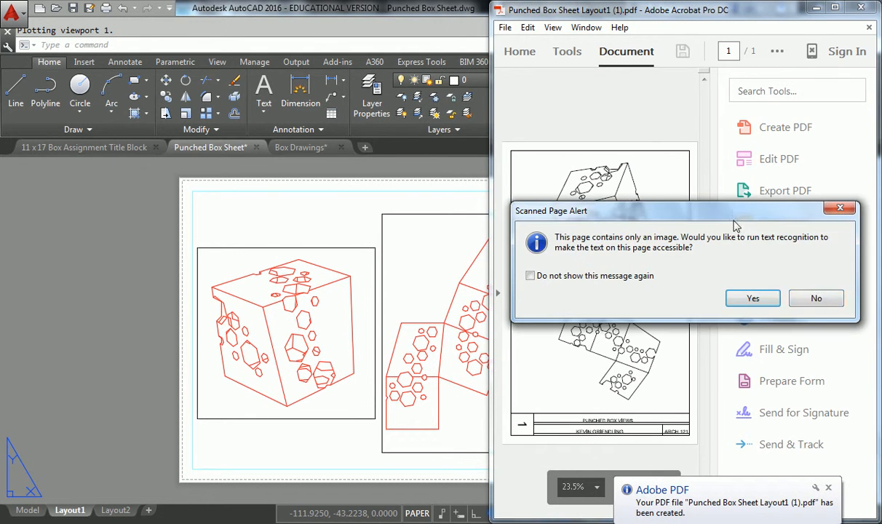
Decline text recognition for the new PDF in Adobe Acrobat and widen its window to enlarge the sheet.
left_click(816, 300)
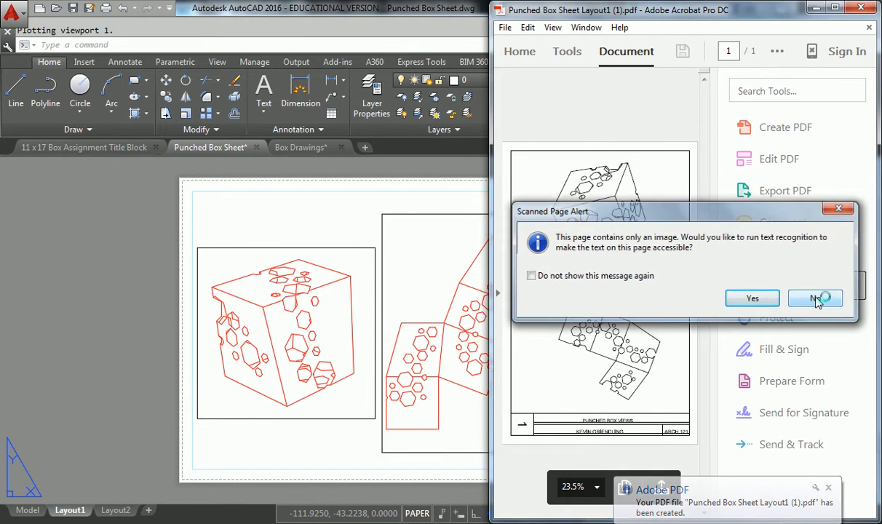
left_click(817, 299)
left_click(553, 398)
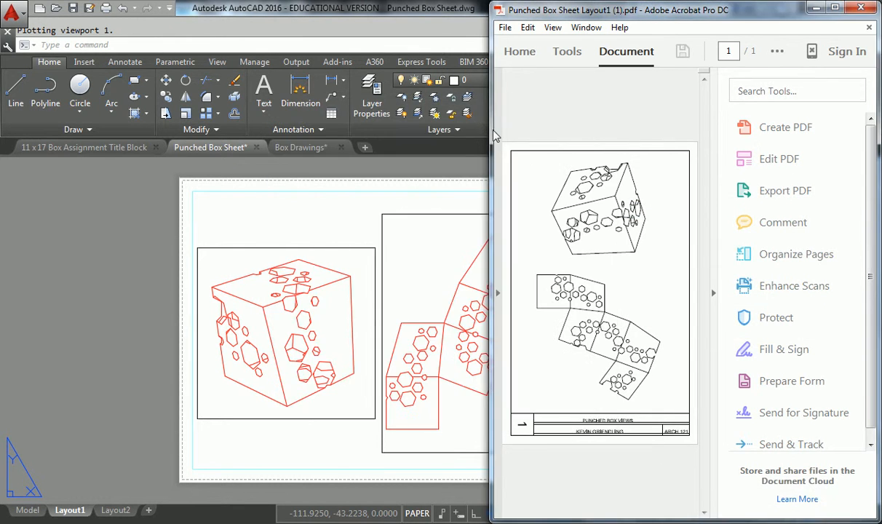
left_click_drag(489, 162, 73, 123)
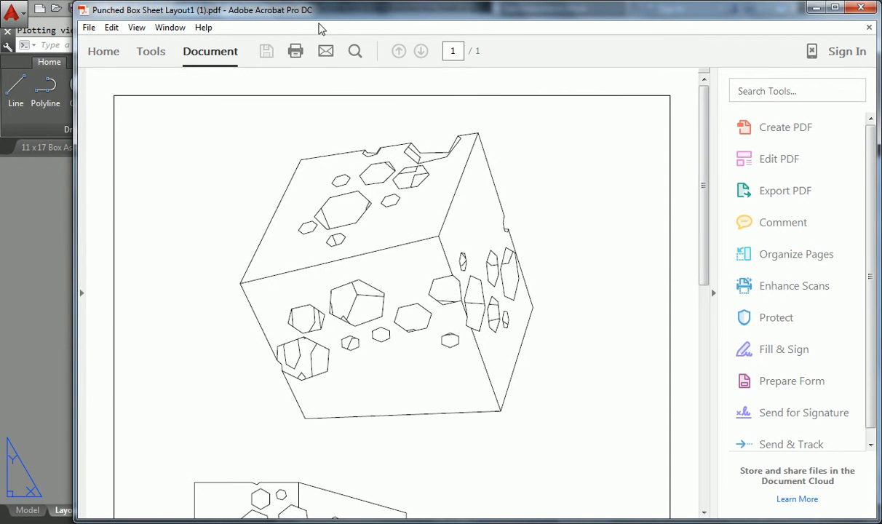
Examine the PDF sheet from the punched box view down to the unfolded pattern and title block.
scroll(698, 167, "down", 5)
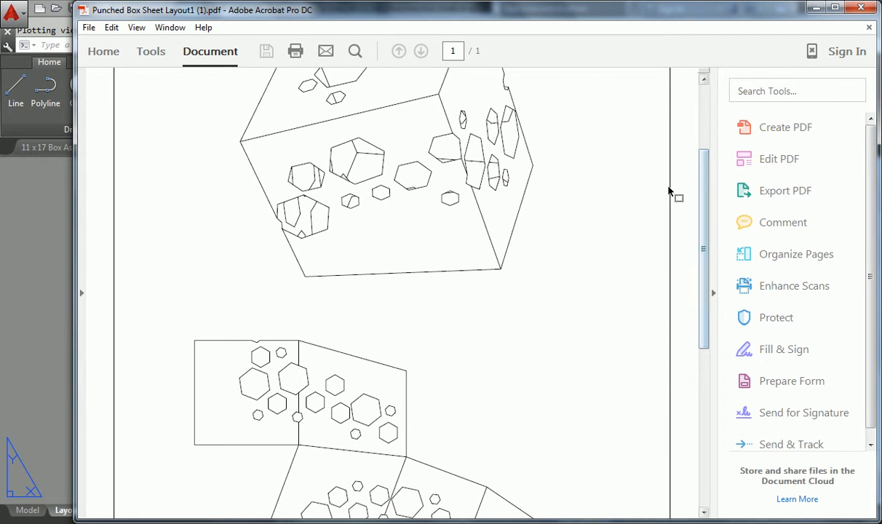
left_click_drag(703, 193, 684, 409)
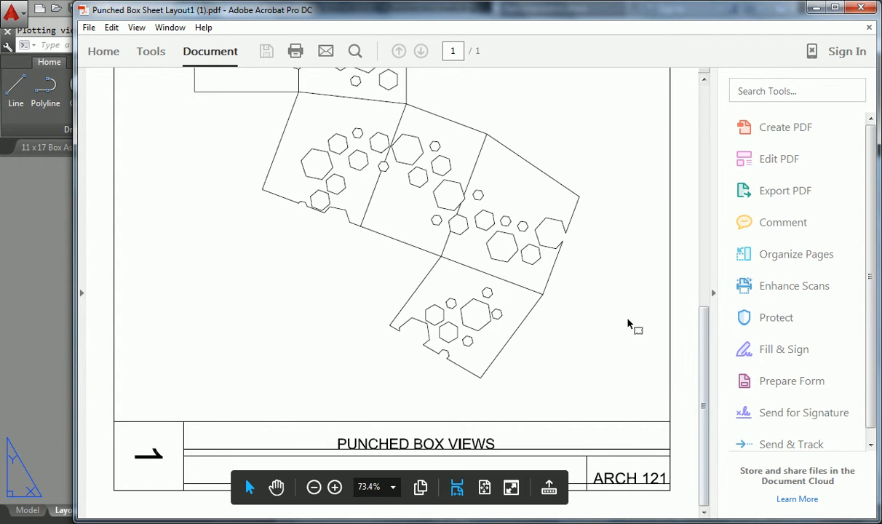
left_click_drag(502, 109, 295, 260)
left_click(469, 107)
left_click_drag(440, 85, 345, 161)
left_click(448, 132)
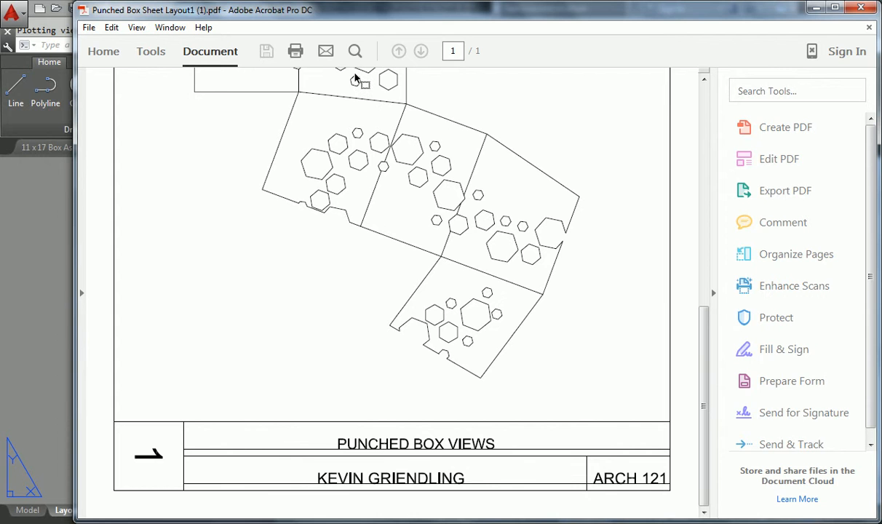
Start printing the PDF and select the \\instserv3\11x17_2232 printer.
left_click(296, 51)
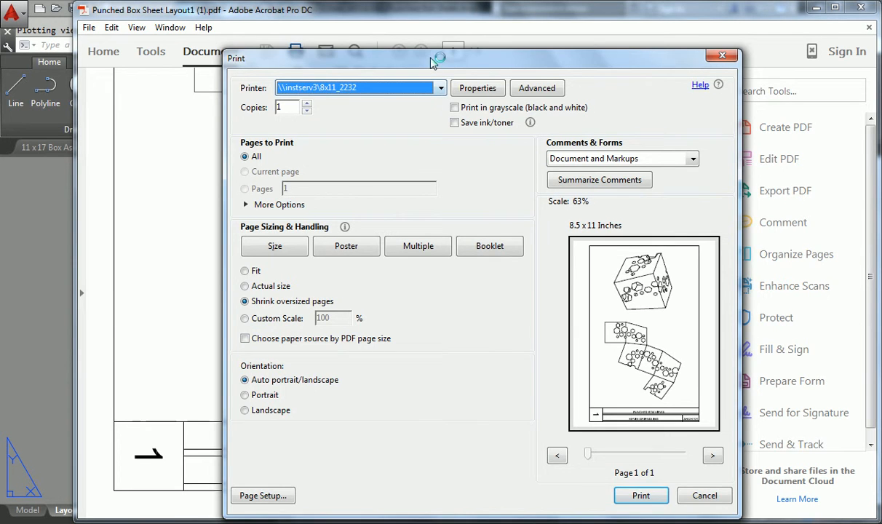
left_click_drag(431, 64, 401, 26)
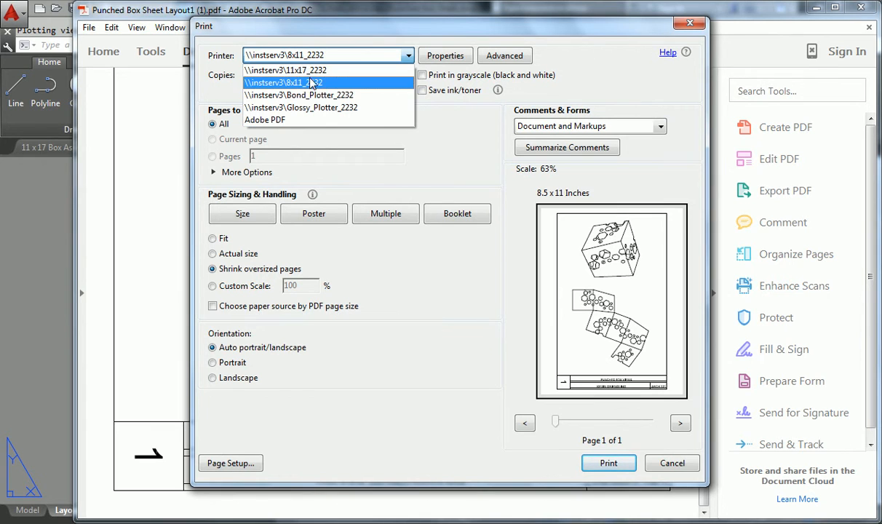
left_click(291, 70)
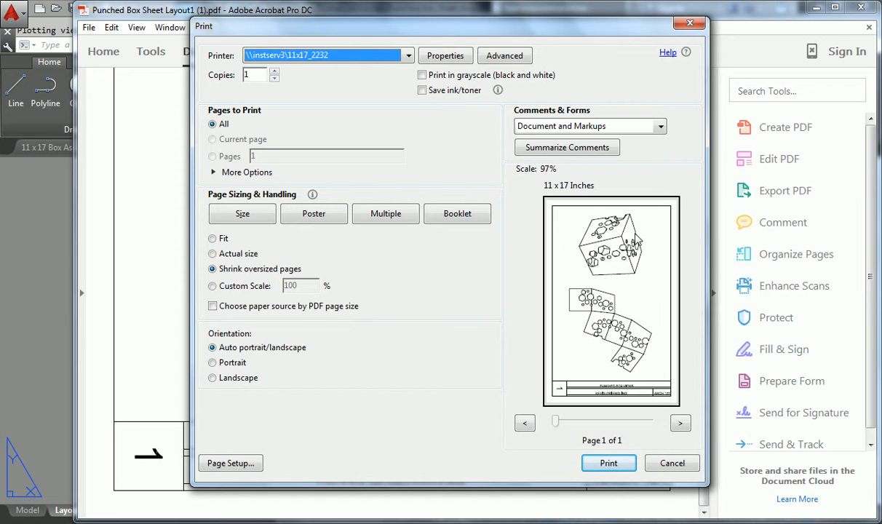
left_click(215, 173)
left_click(216, 174)
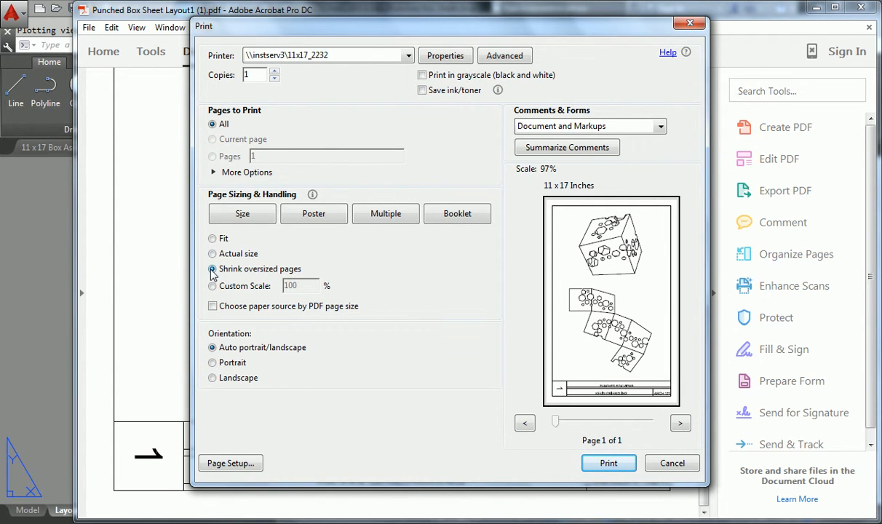
Set the page sizing to a custom scale of 100% and print the sheet.
left_click(211, 238)
left_click(212, 269)
left_click(212, 286)
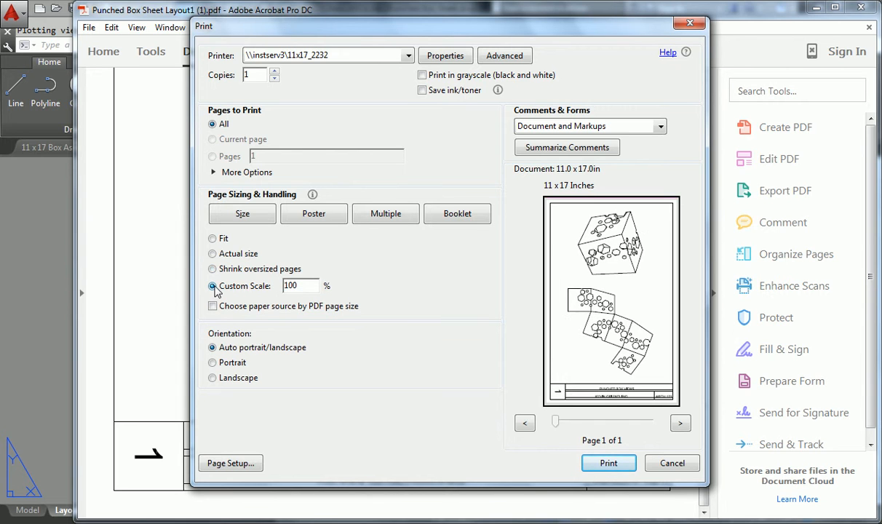
left_click(313, 285)
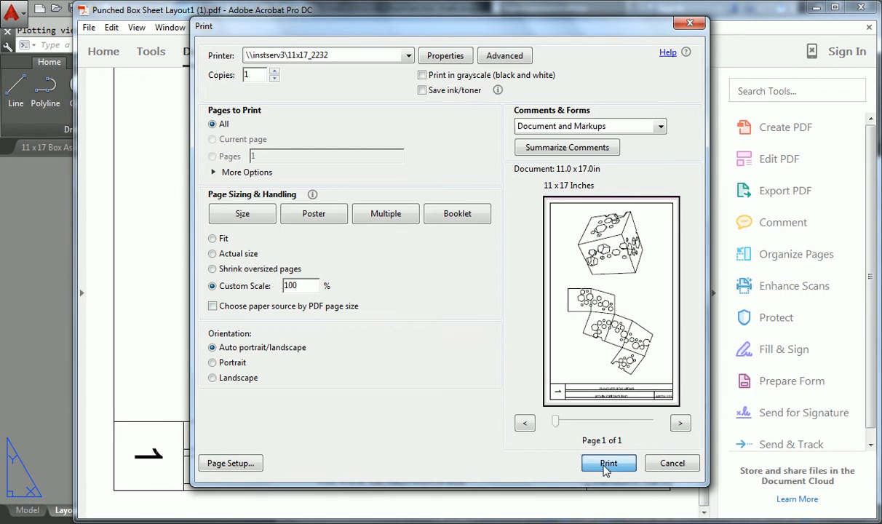
left_click(608, 463)
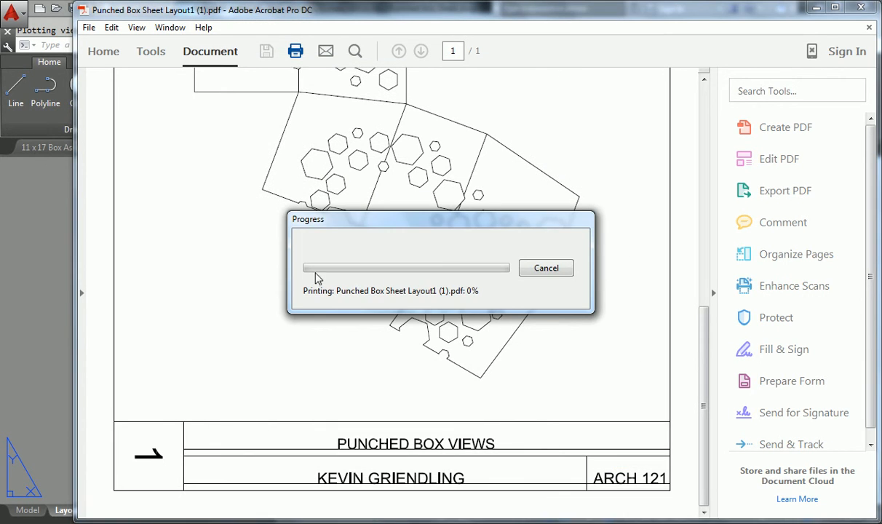